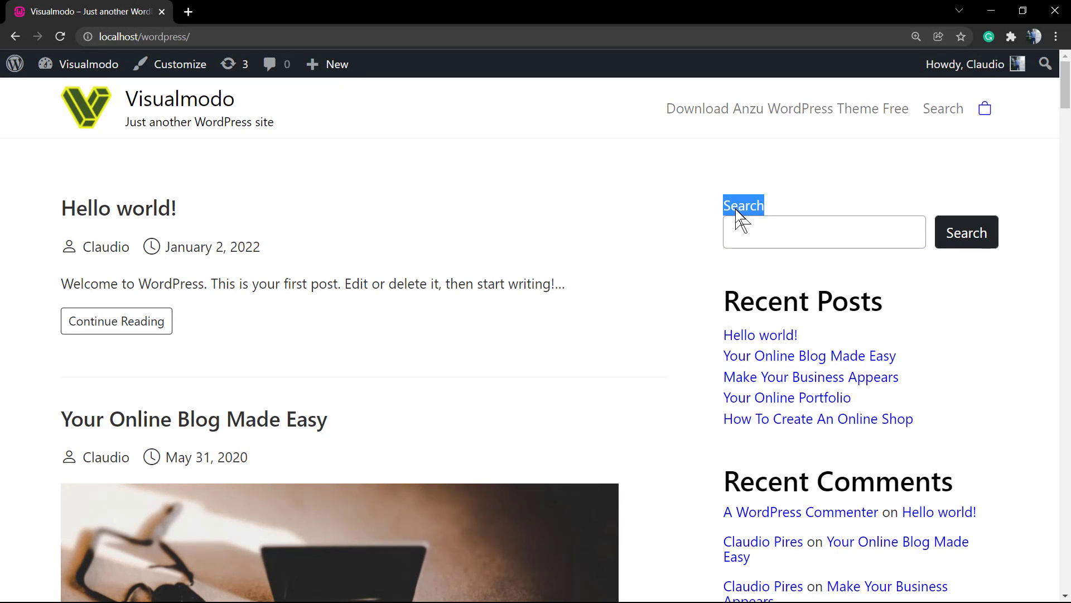
Open the Hello world! post on the live site and scroll through it.
left_click(139, 222)
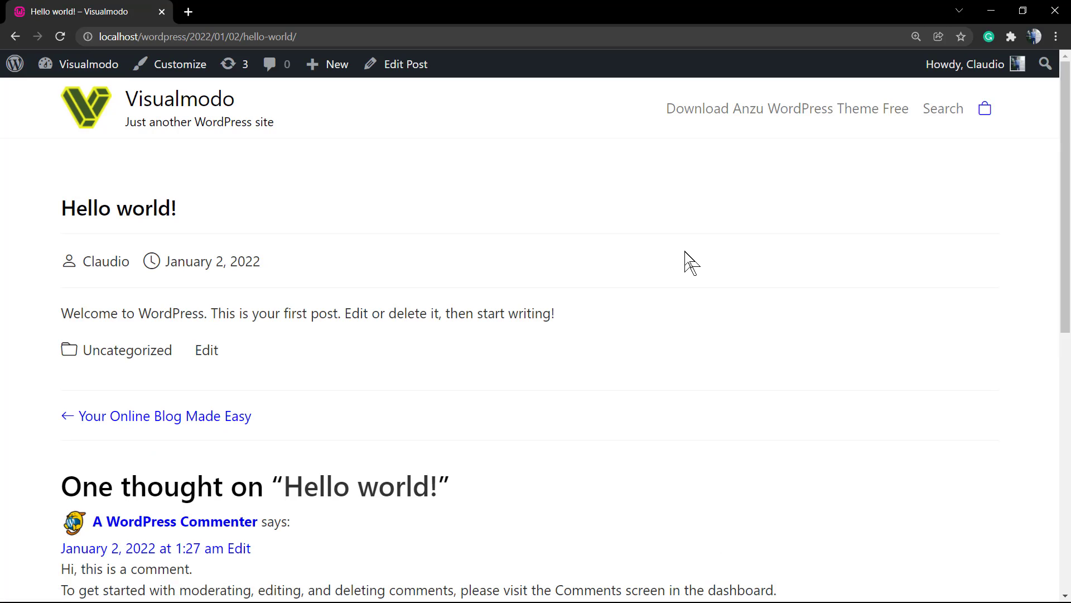
scroll(689, 260, "down", 5)
scroll(584, 275, "up", 7)
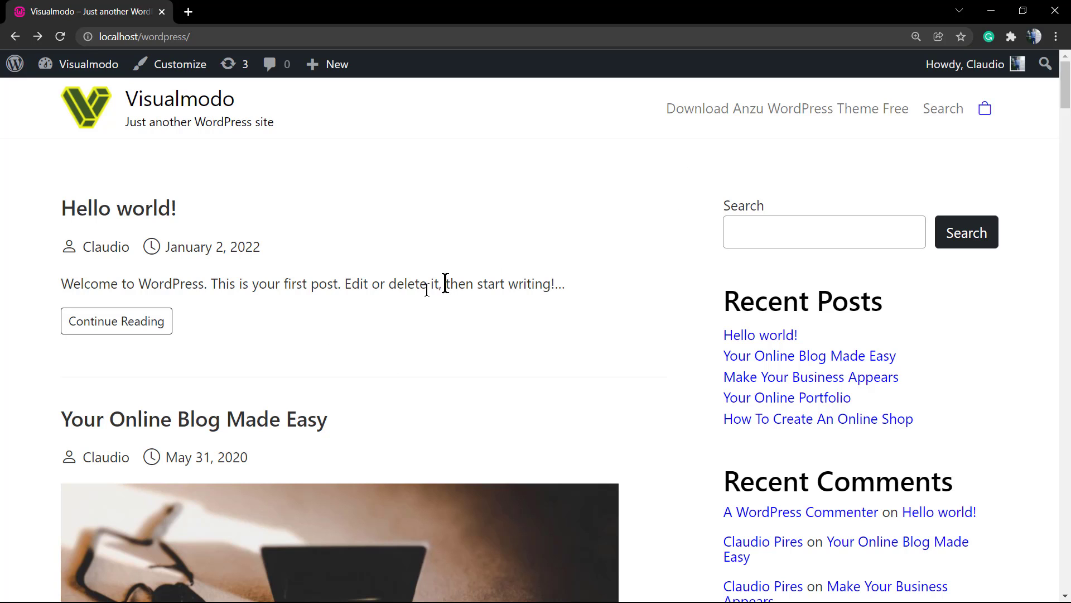
Open the Your Online Blog Made Easy post and scroll through its content.
left_click(247, 427)
scroll(781, 373, "down", 3)
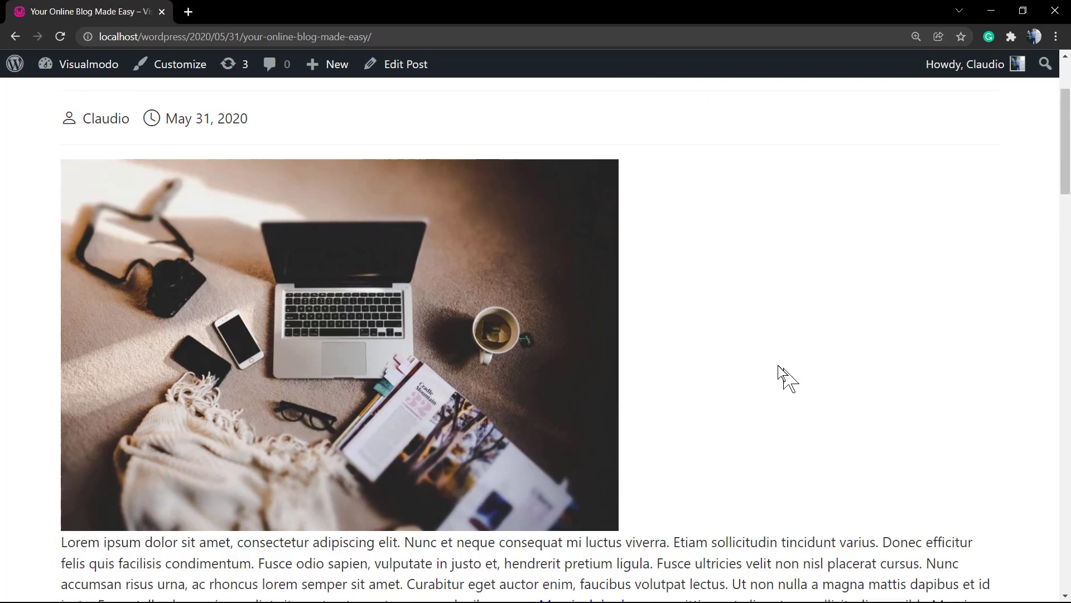
scroll(781, 373, "down", 7)
scroll(671, 349, "up", 9)
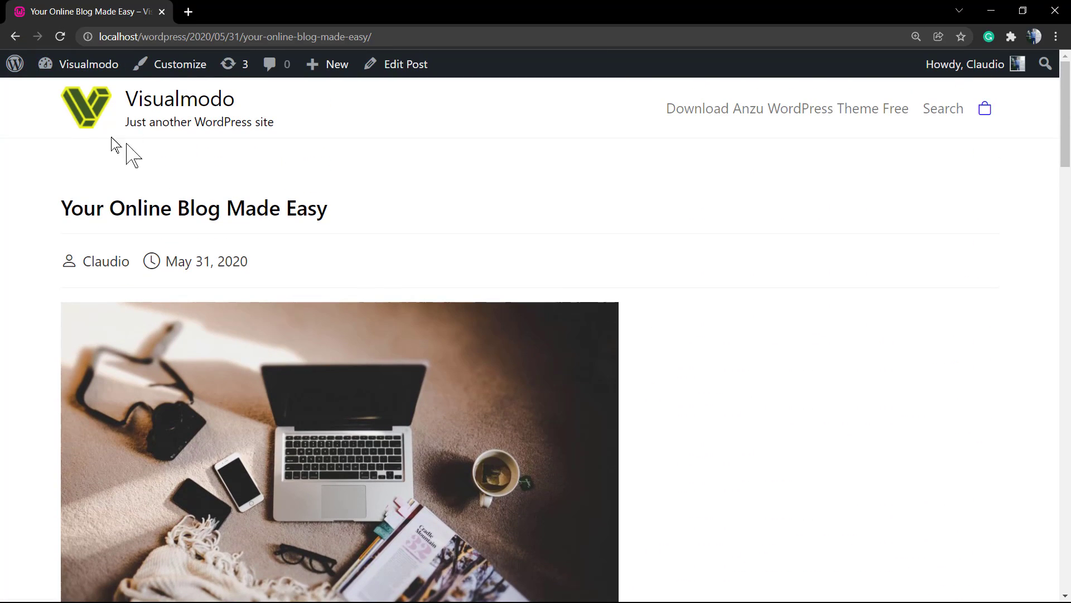
mouse_move(66, 66)
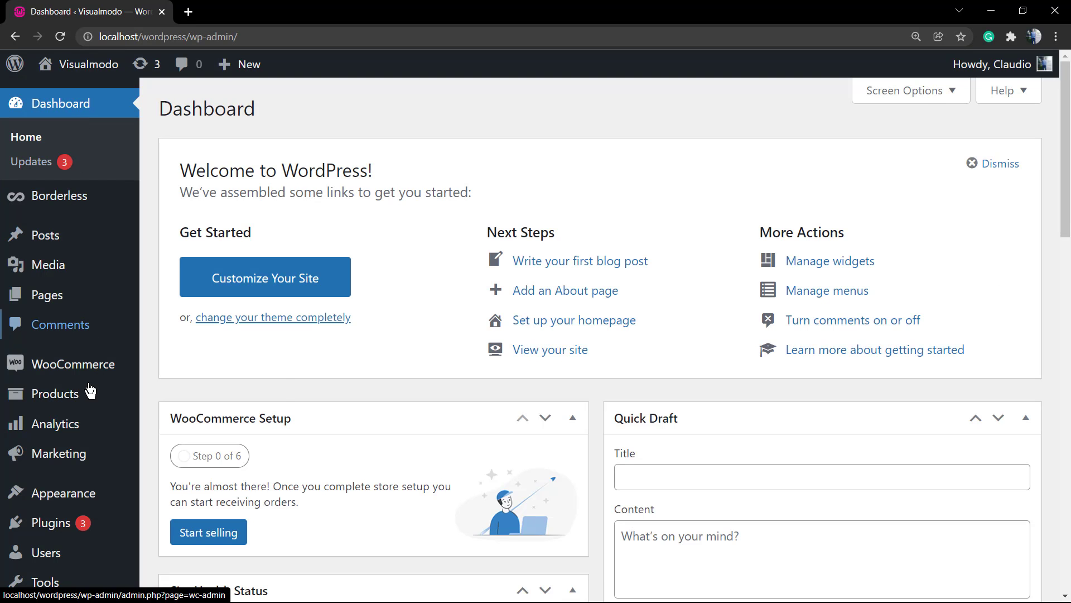
Go to Appearance > Themes and view the details of the active Anzu theme (version 0.3.0).
mouse_move(111, 501)
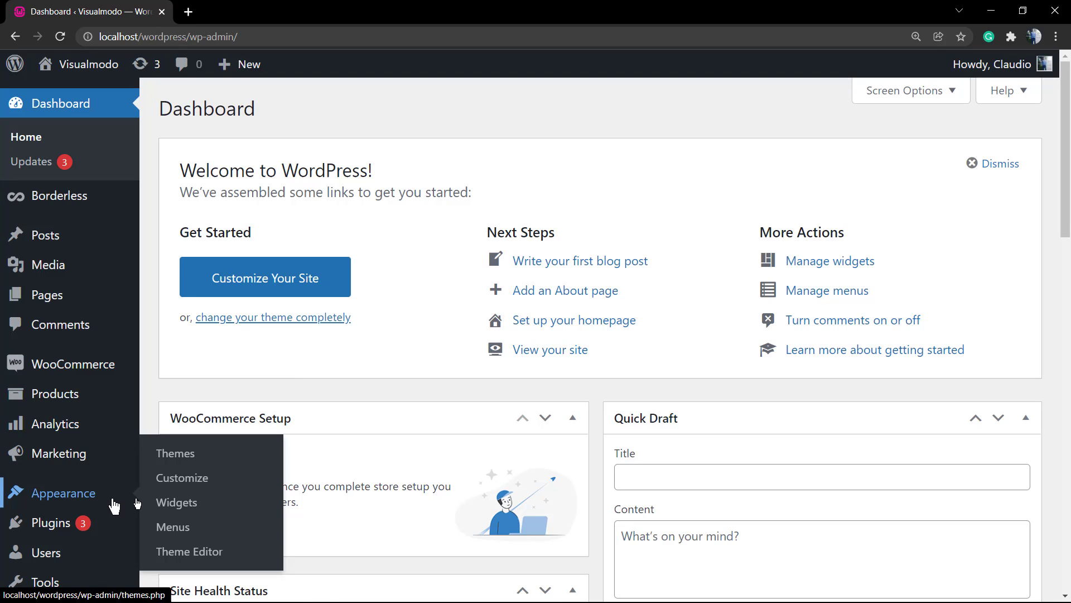
left_click(183, 454)
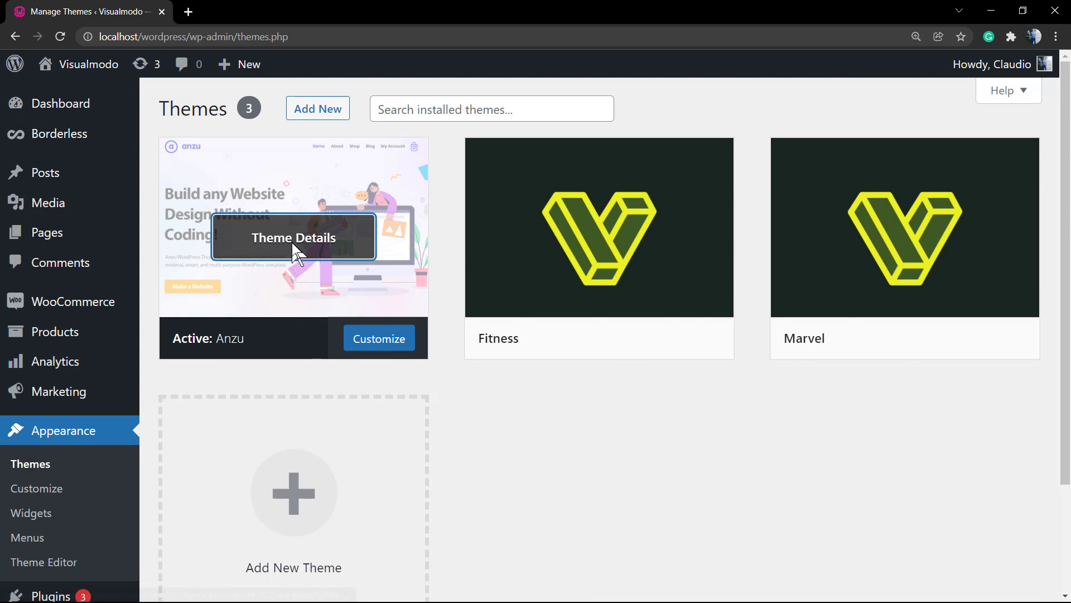
left_click(294, 246)
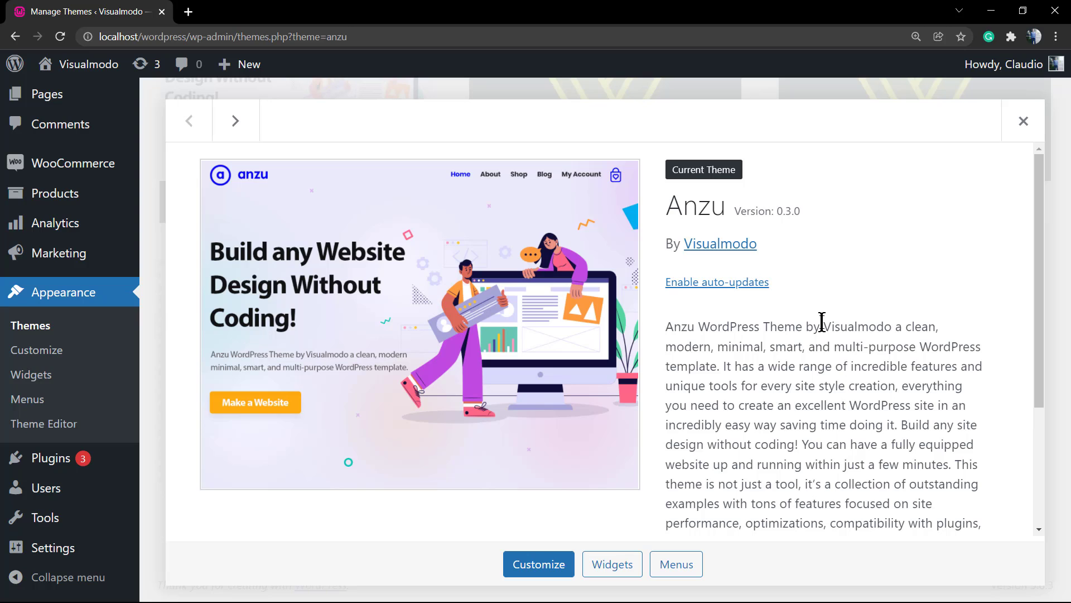
scroll(820, 322, "down", 3)
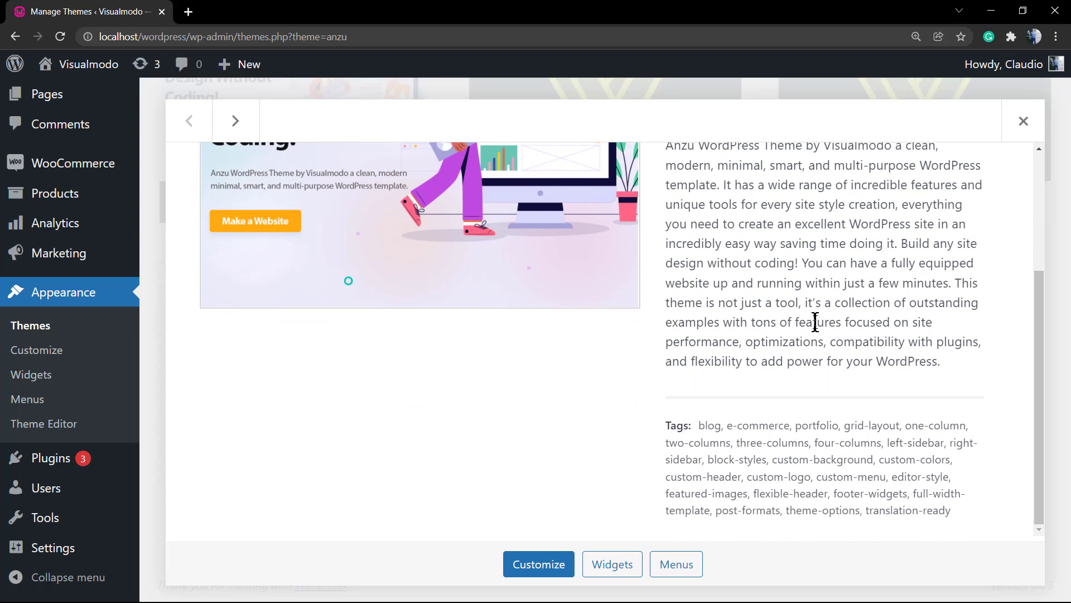
scroll(815, 322, "up", 3)
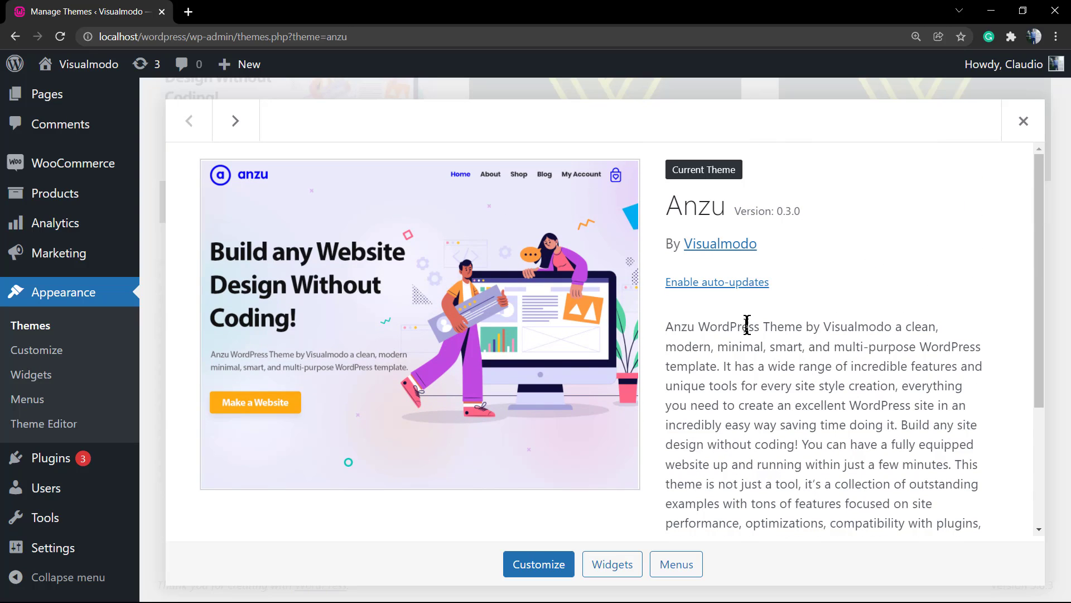
left_click(535, 569)
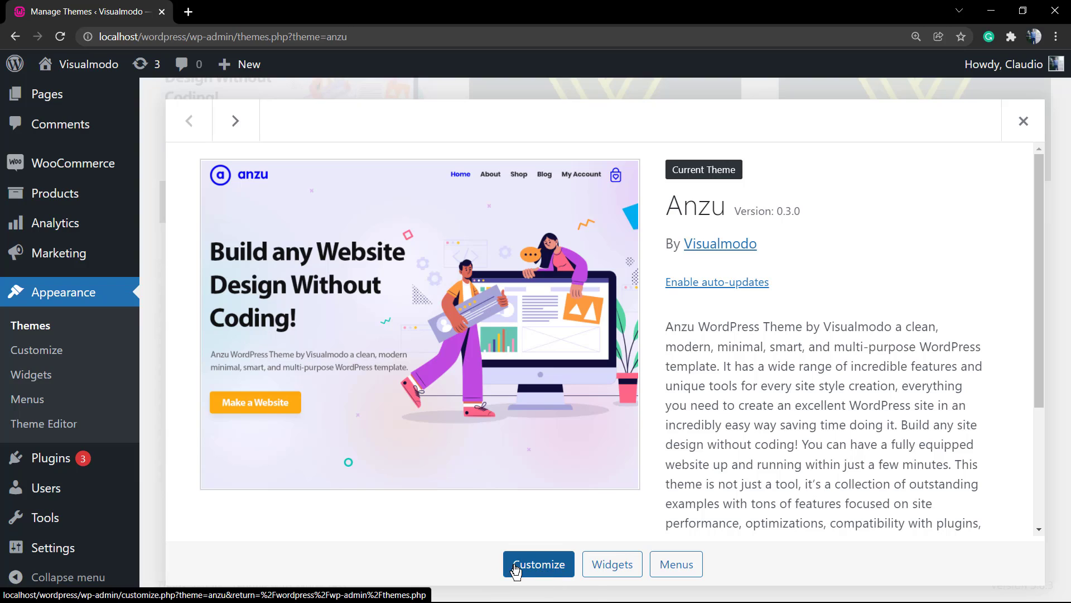
Launch the Customizer for the Anzu theme and open its General Options section.
left_click(527, 569)
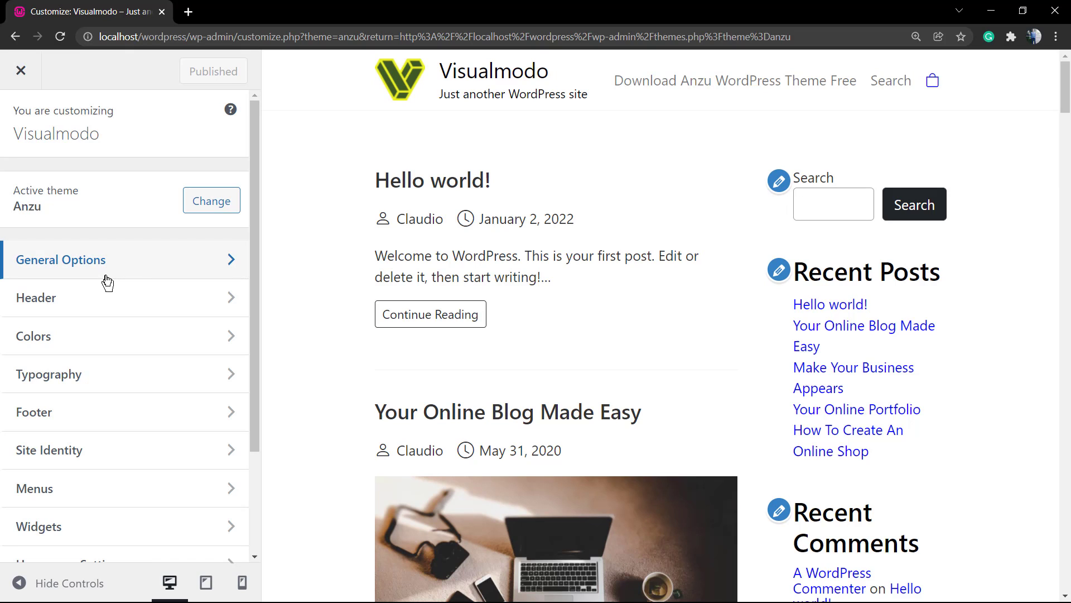
scroll(91, 438, "down", 3)
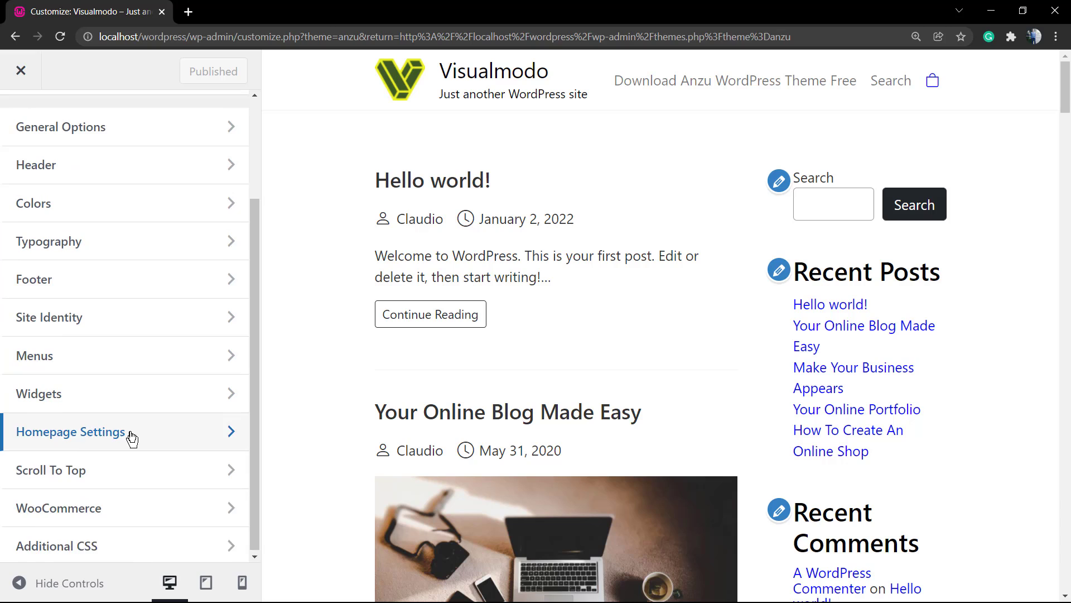
scroll(131, 438, "up", 2)
scroll(106, 368, "up", 2)
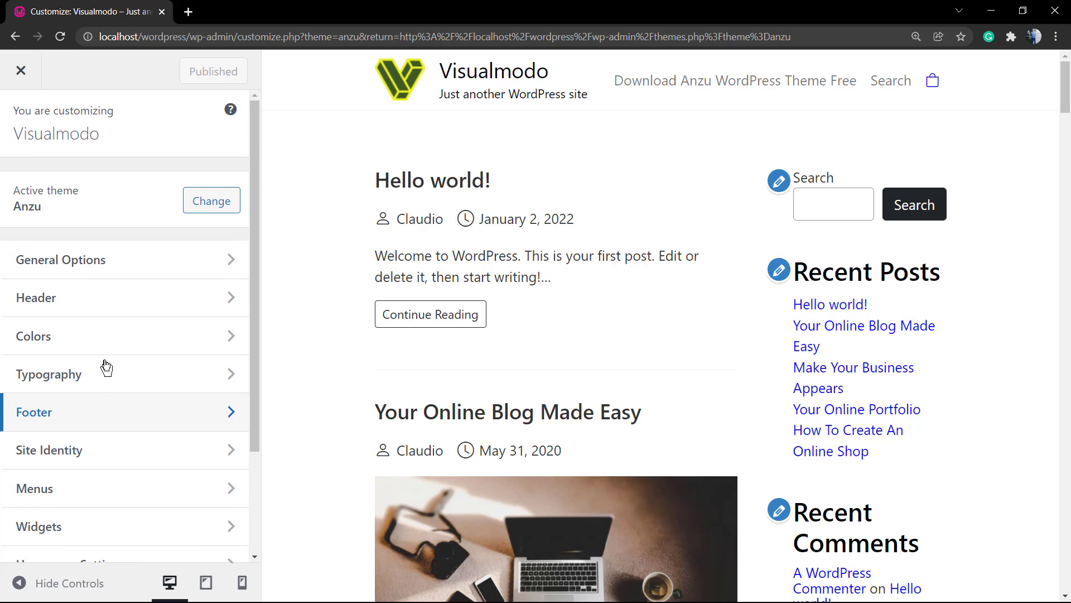
left_click(99, 264)
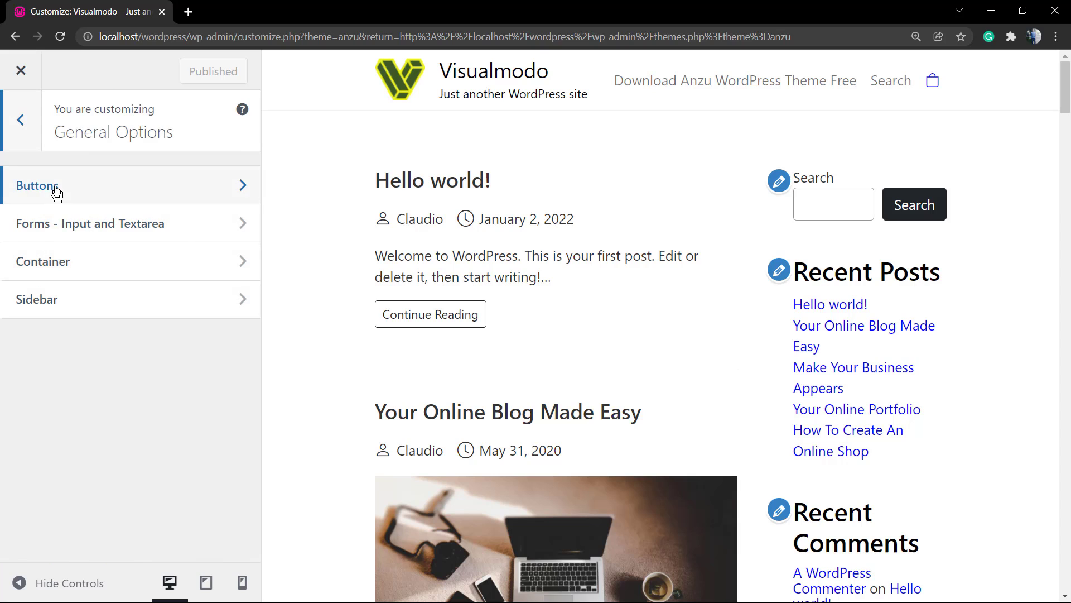
left_click(57, 297)
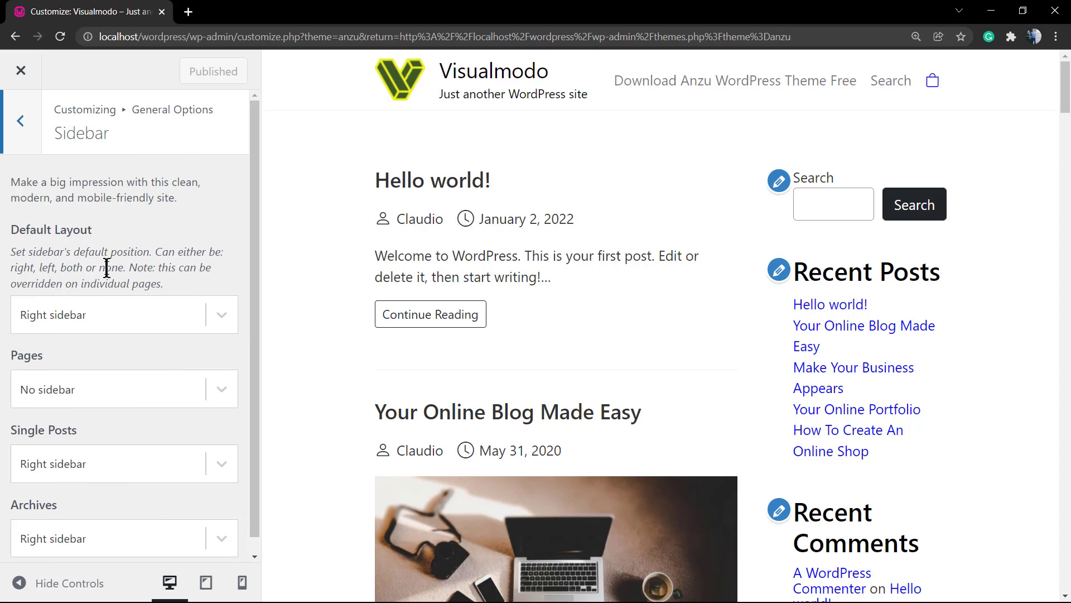
scroll(106, 267, "down", 1)
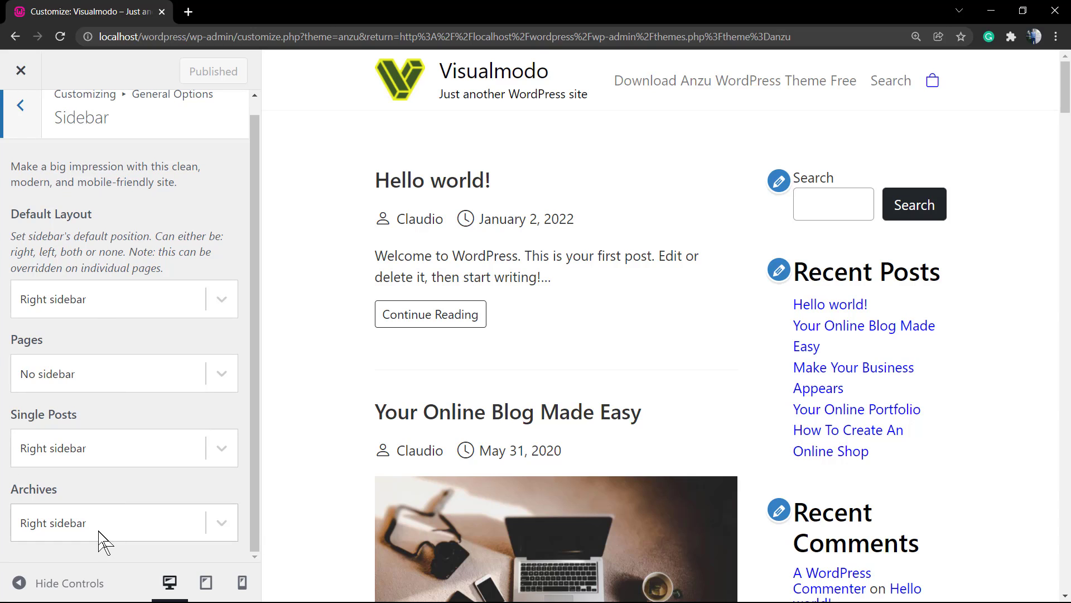
left_click(82, 310)
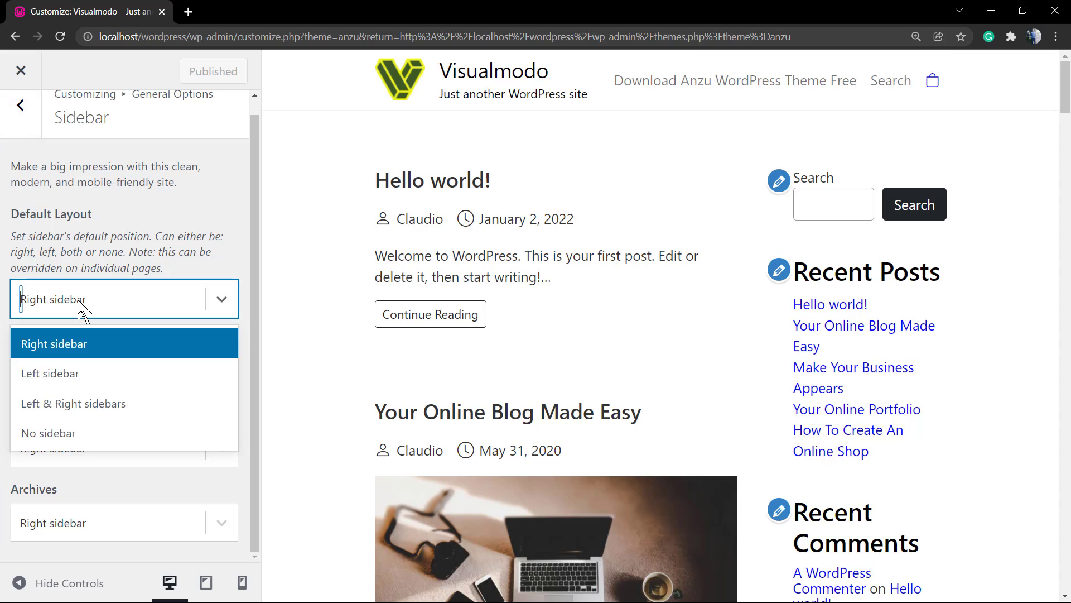
left_click(88, 377)
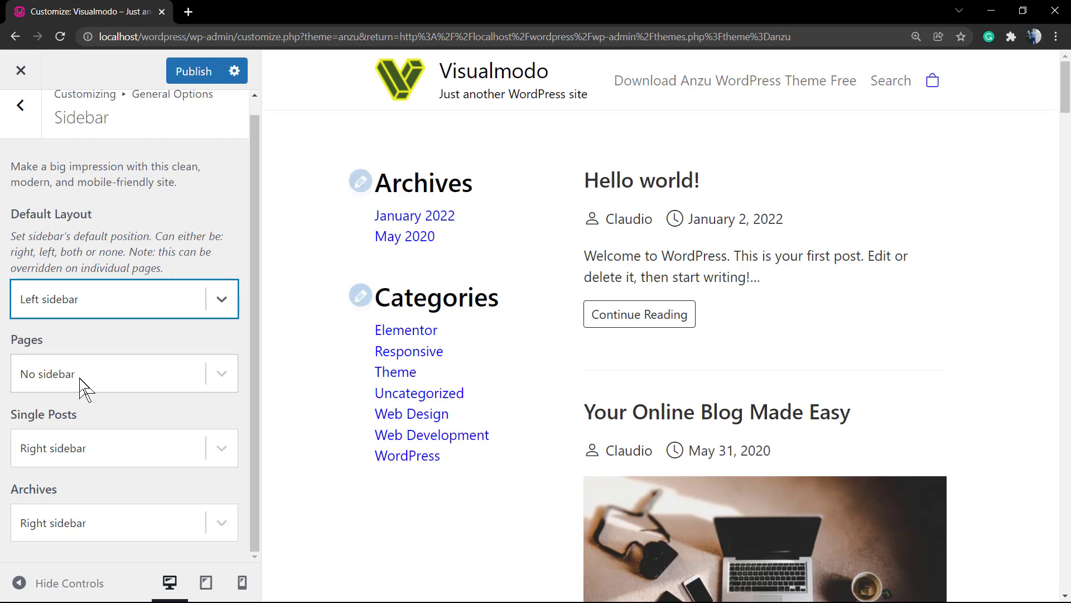
left_click(92, 310)
left_click(97, 402)
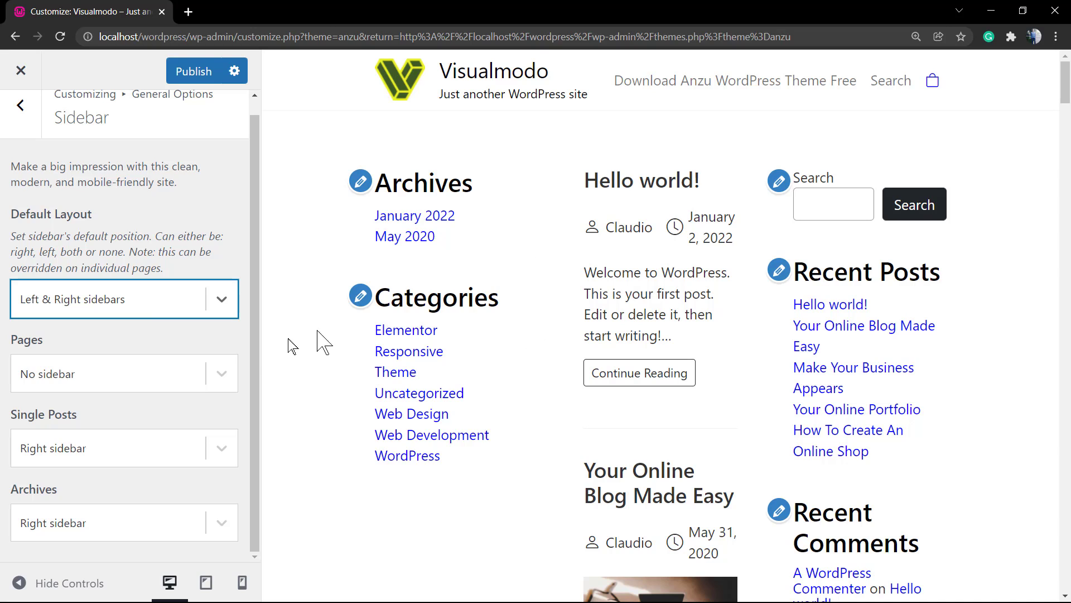
left_click(82, 312)
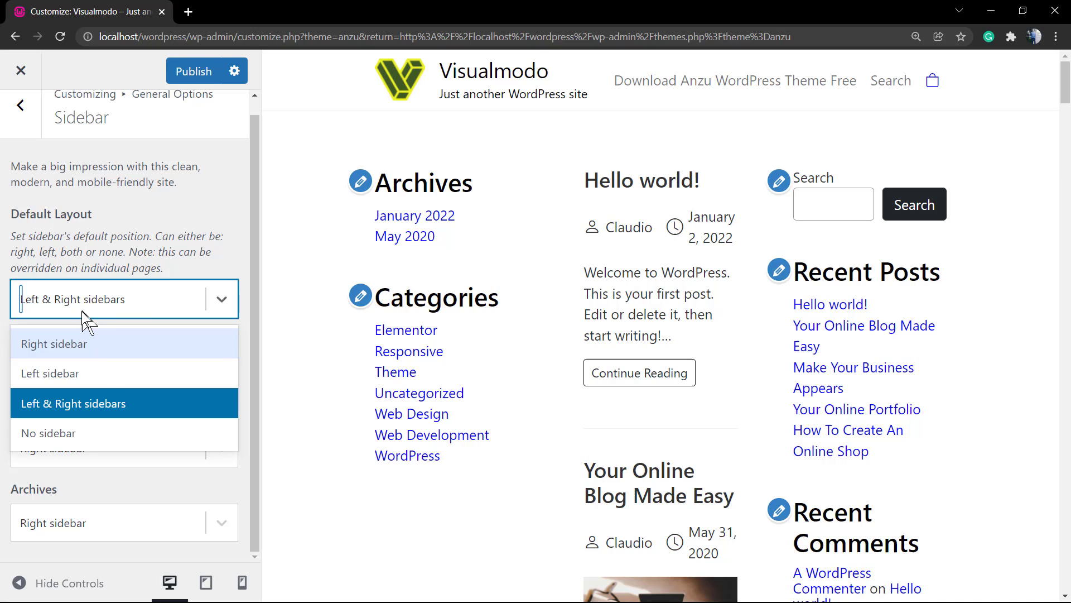
left_click(91, 347)
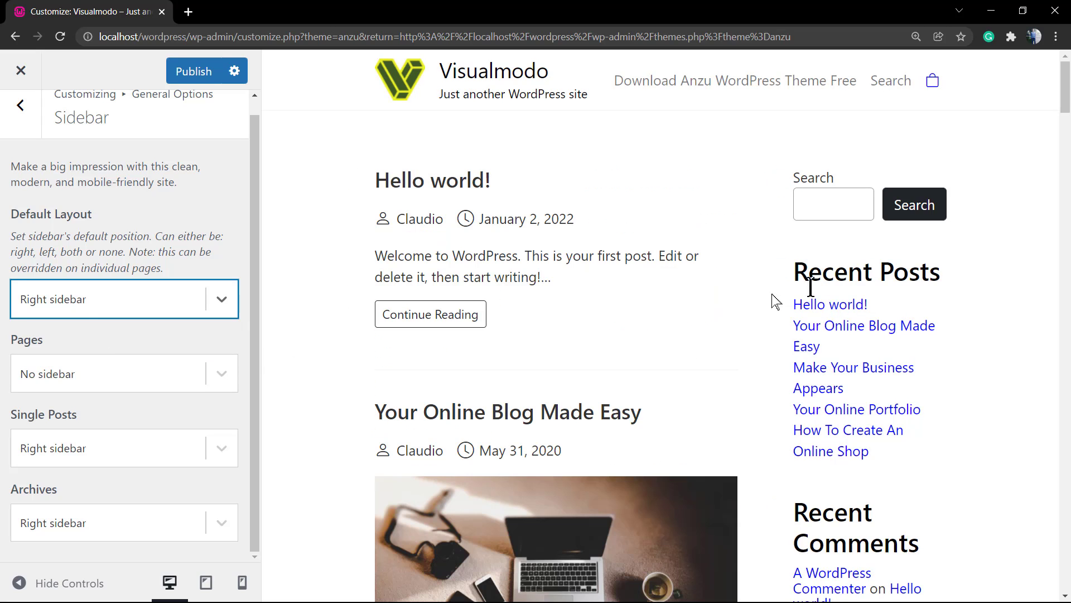
left_click(506, 421)
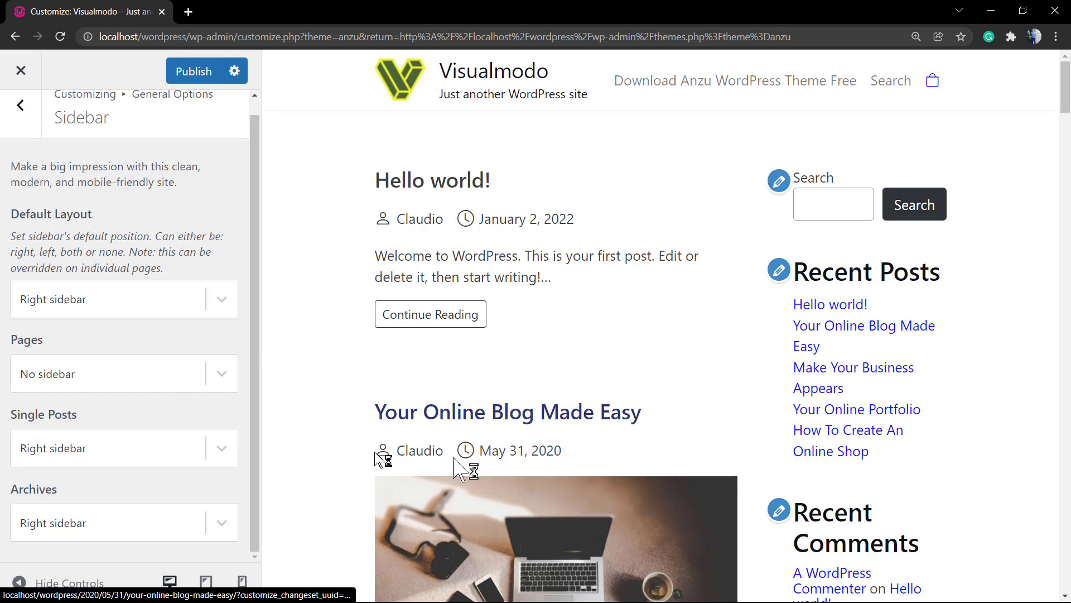
left_click(106, 448)
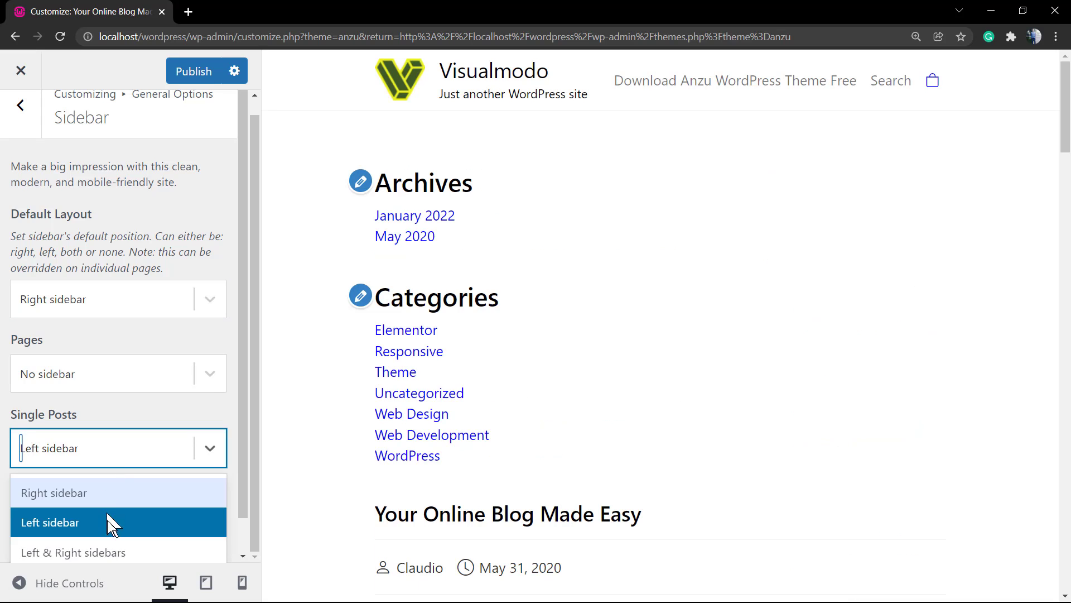
left_click(95, 497)
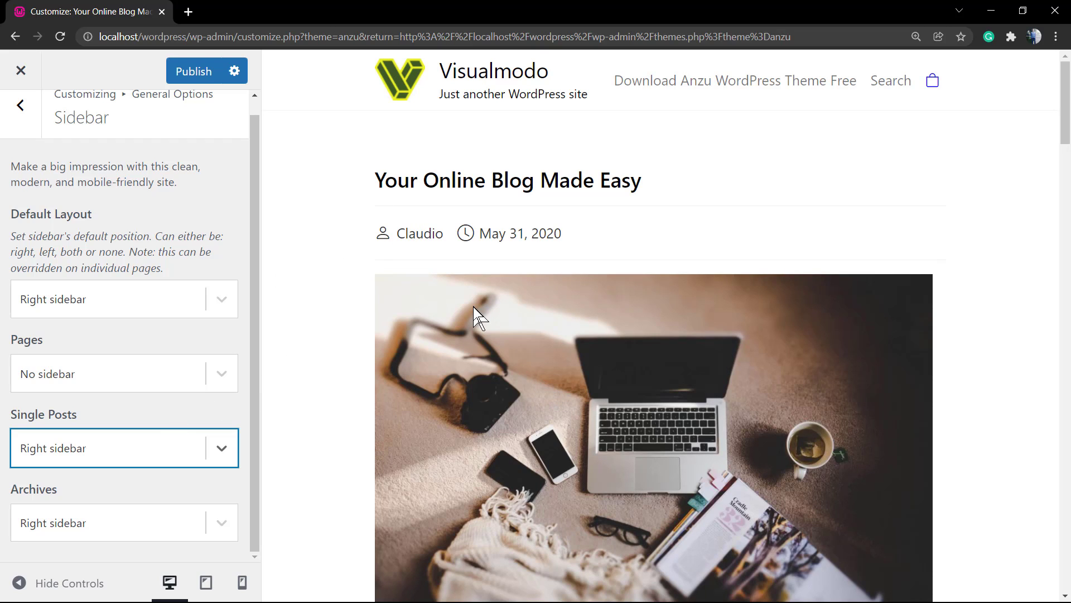
key("ctrl+minus")
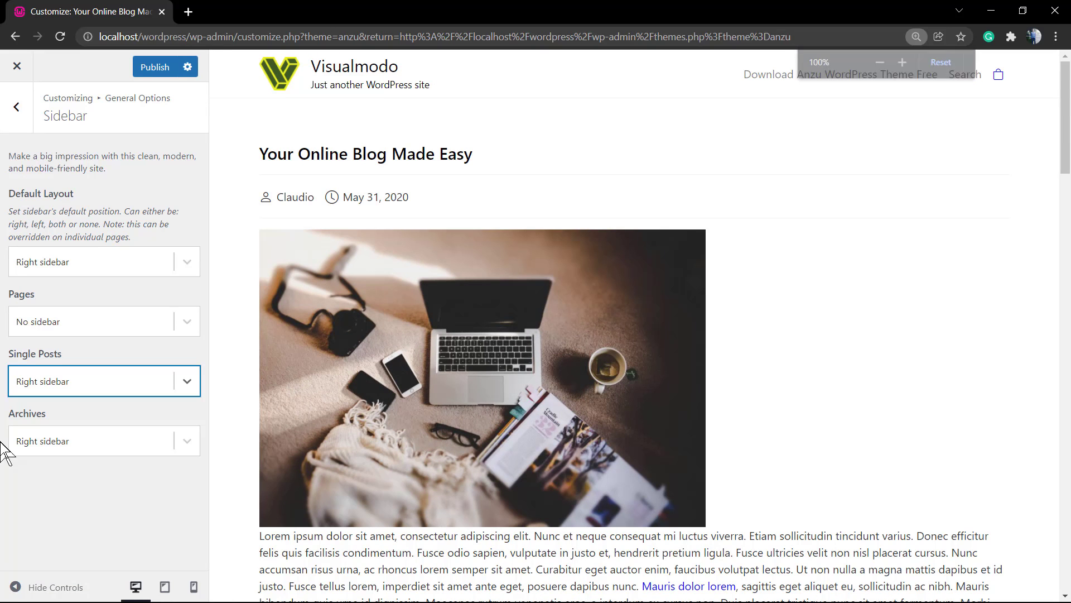
left_click(37, 440)
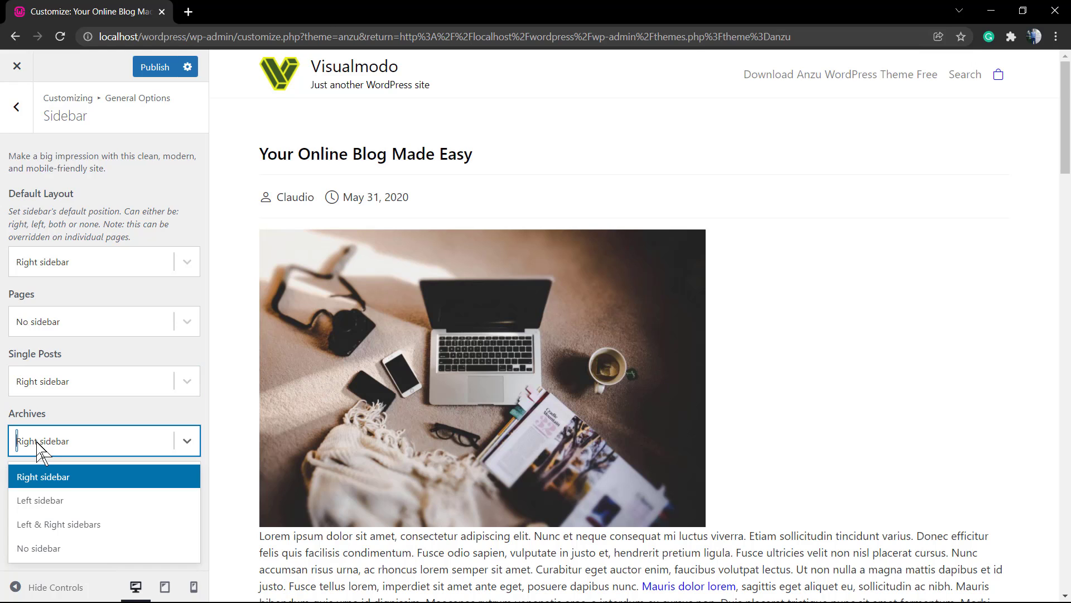
left_click(76, 479)
scroll(335, 435, "down", 7)
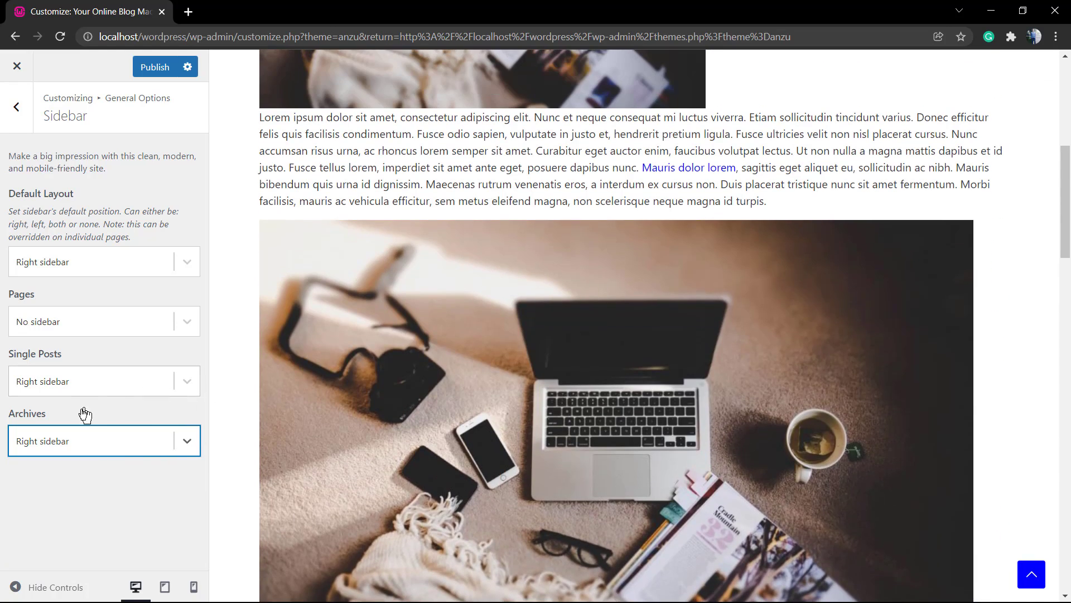
left_click(87, 329)
left_click(99, 356)
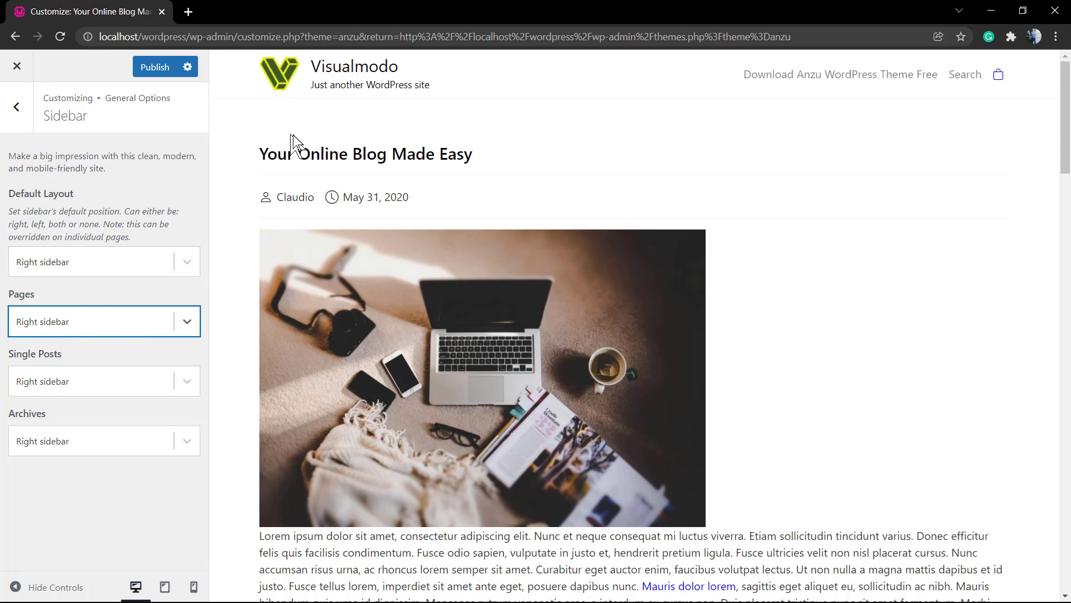
left_click(333, 81)
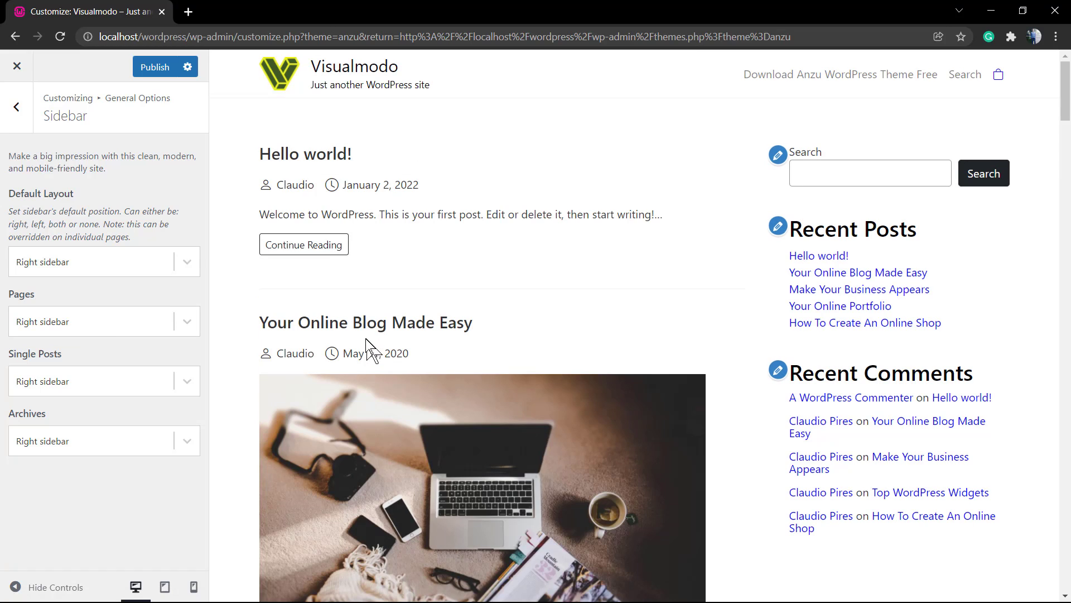
left_click(83, 338)
left_click(82, 430)
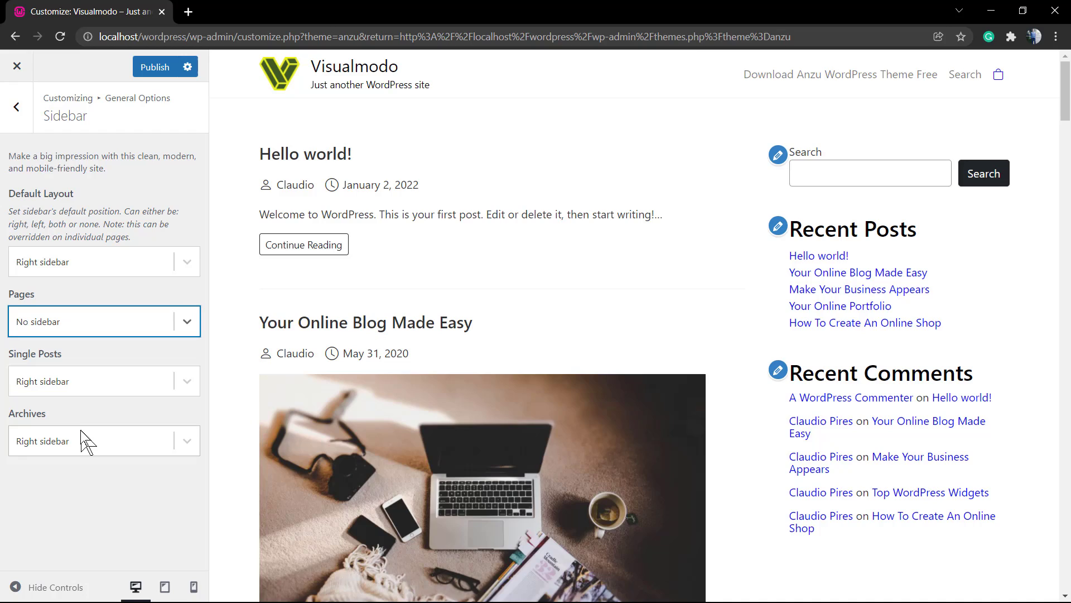
left_click(129, 354)
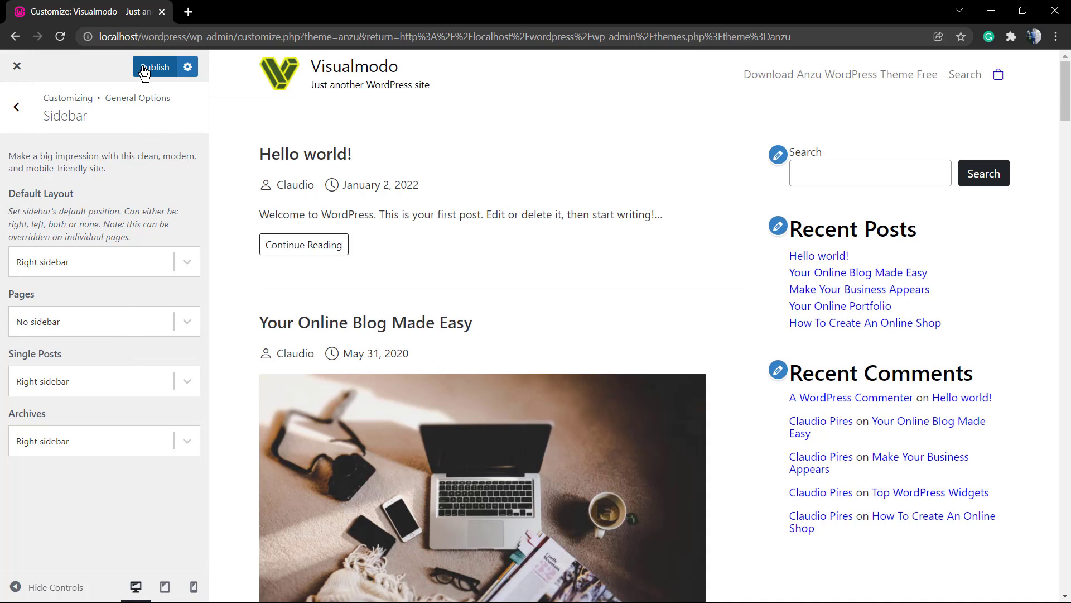
Leave the Customizer without saving and open the Hello world! post for editing.
left_click(17, 66)
left_click(599, 136)
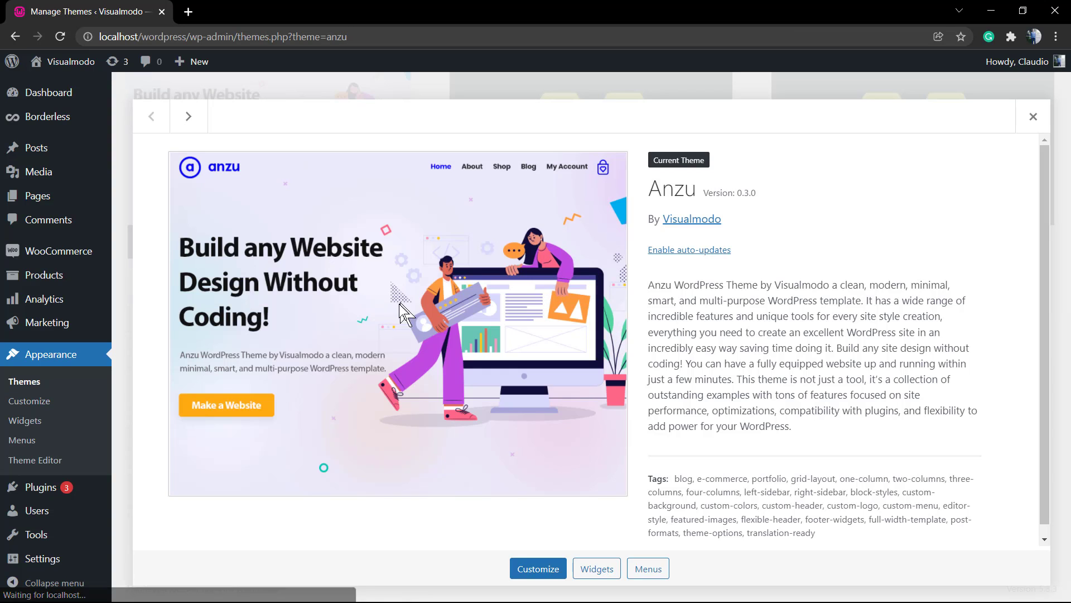
left_click(37, 149)
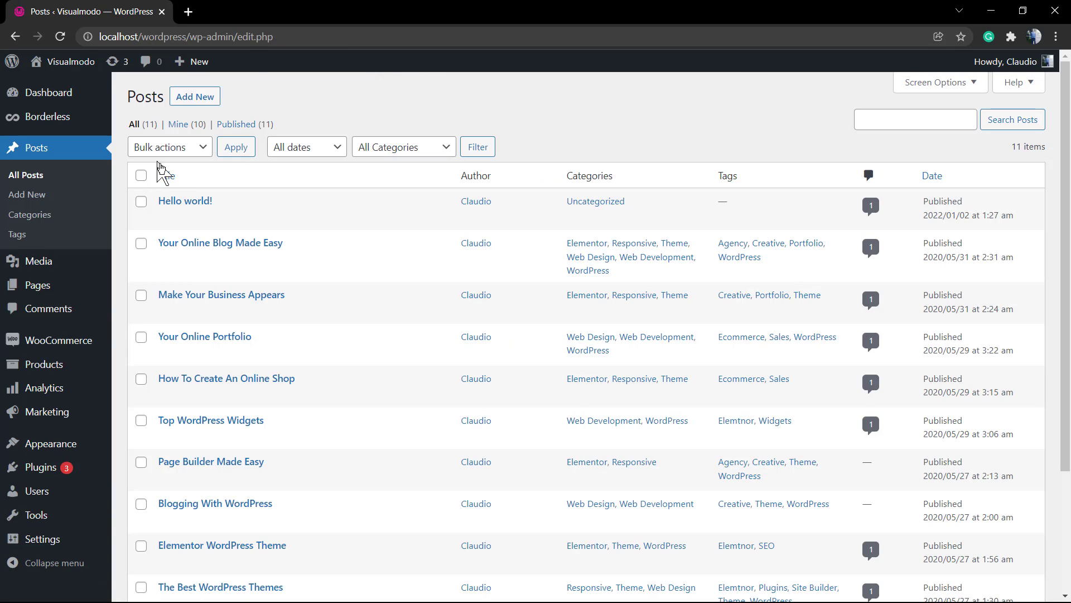
left_click(186, 202)
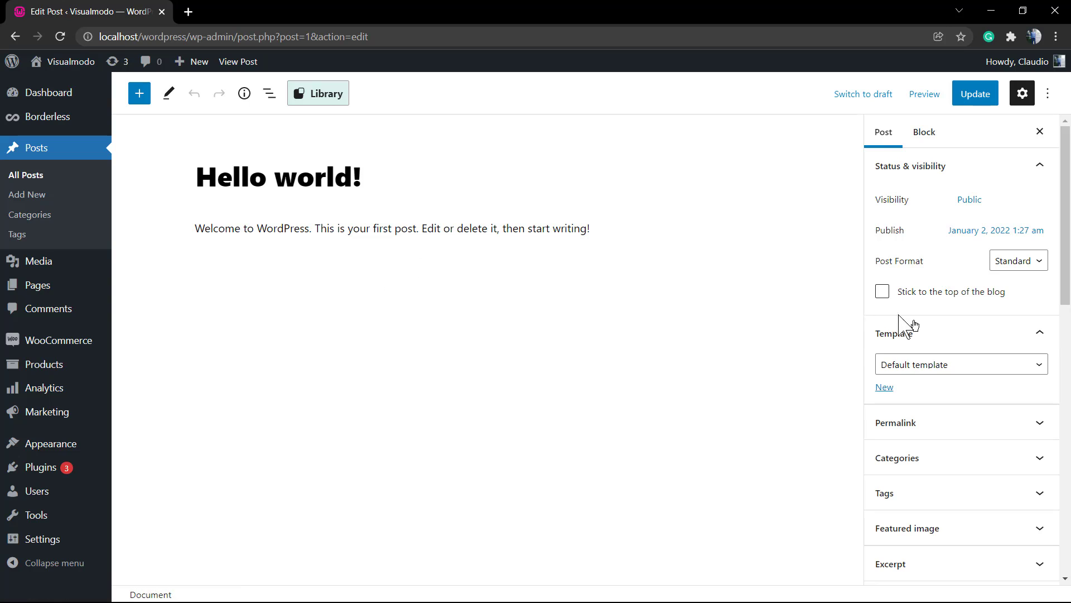
Set the post's Anzu Layout sidebar to Right sidebar and update the post.
scroll(900, 334, "down", 2)
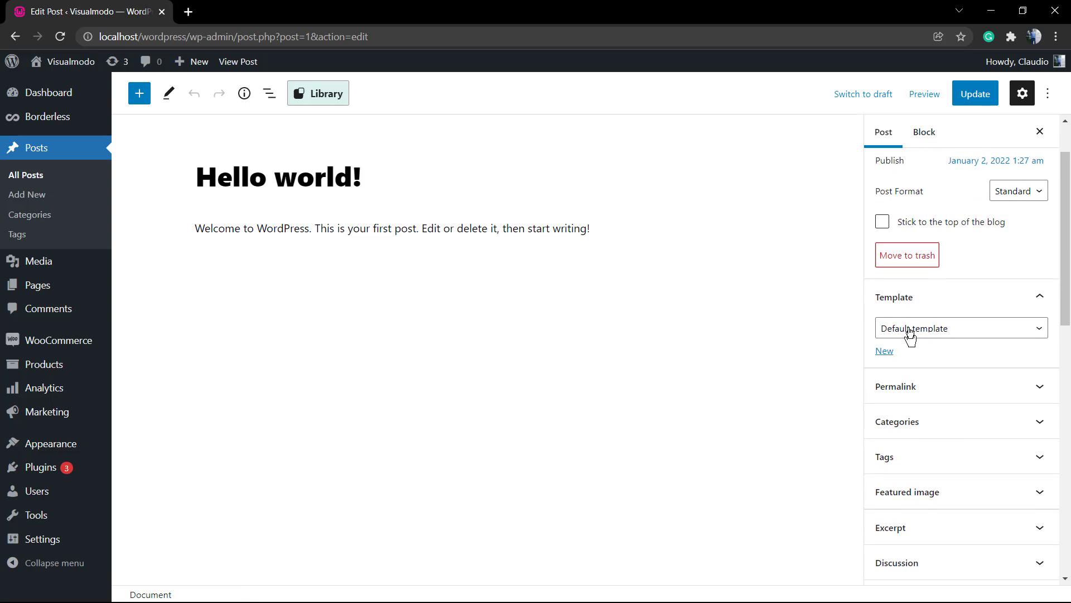
scroll(943, 215, "down", 4)
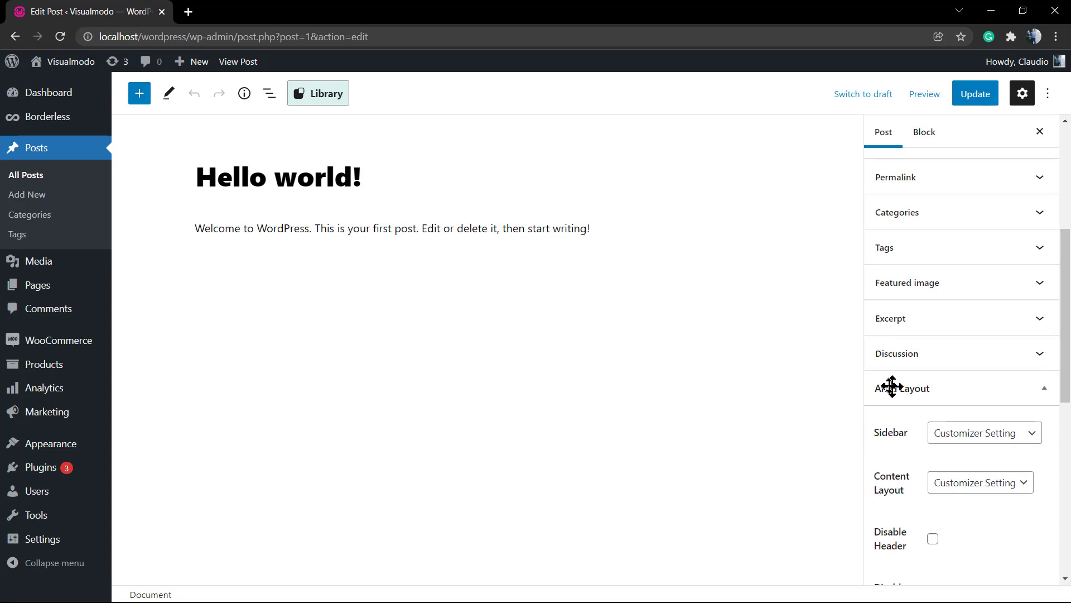
scroll(889, 385, "down", 3)
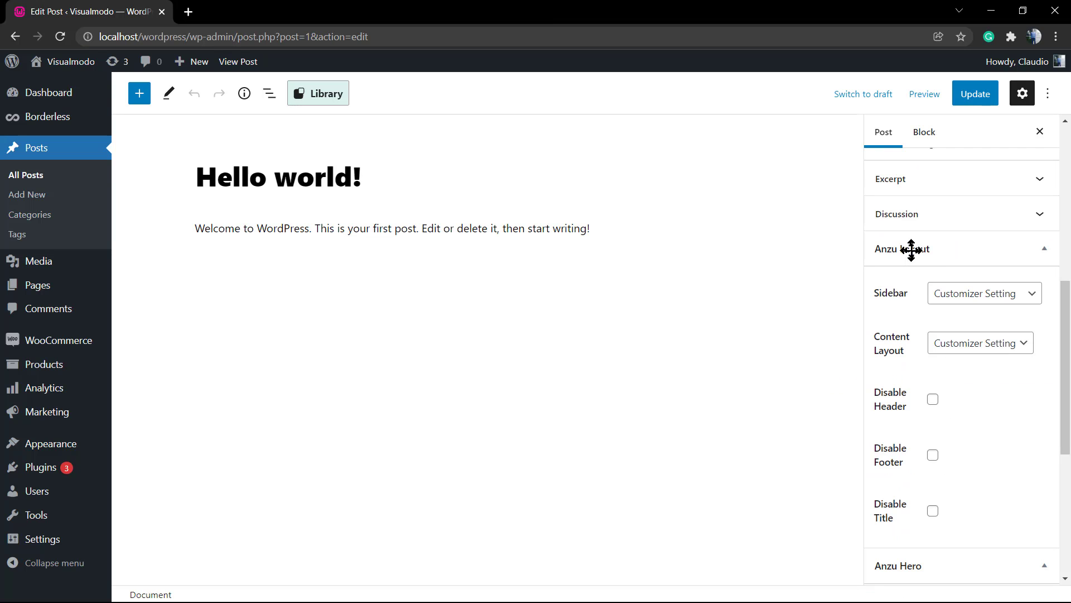
left_click(971, 294)
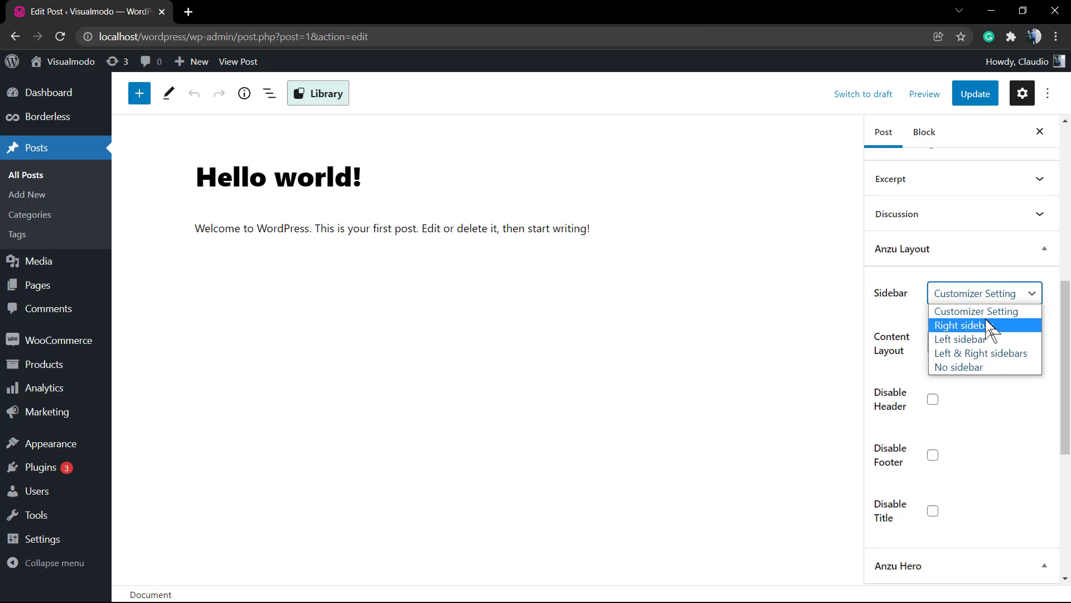
left_click(967, 326)
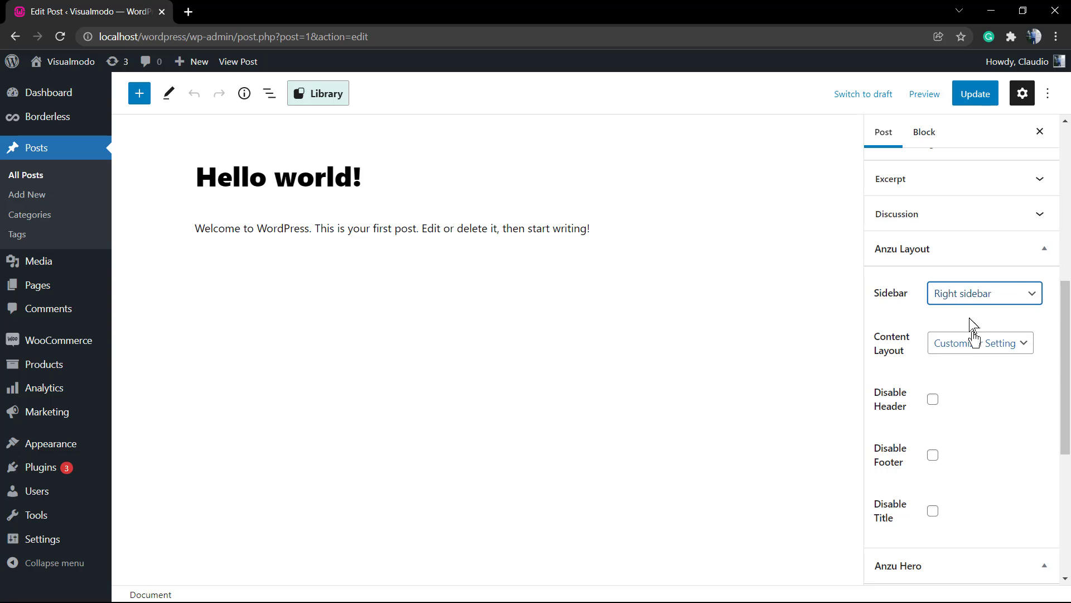
left_click(976, 94)
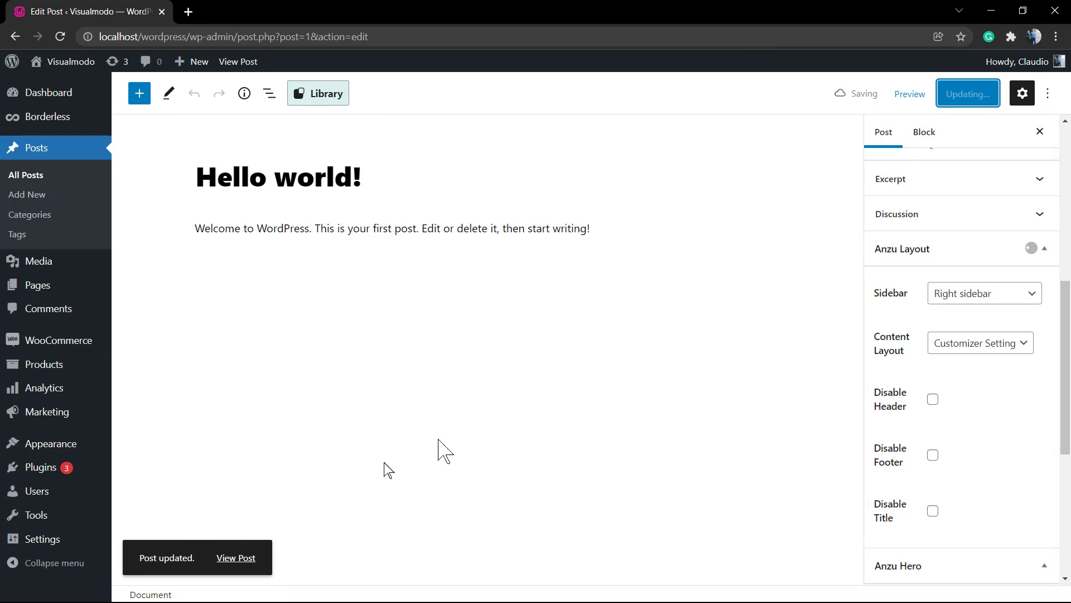
left_click(233, 559)
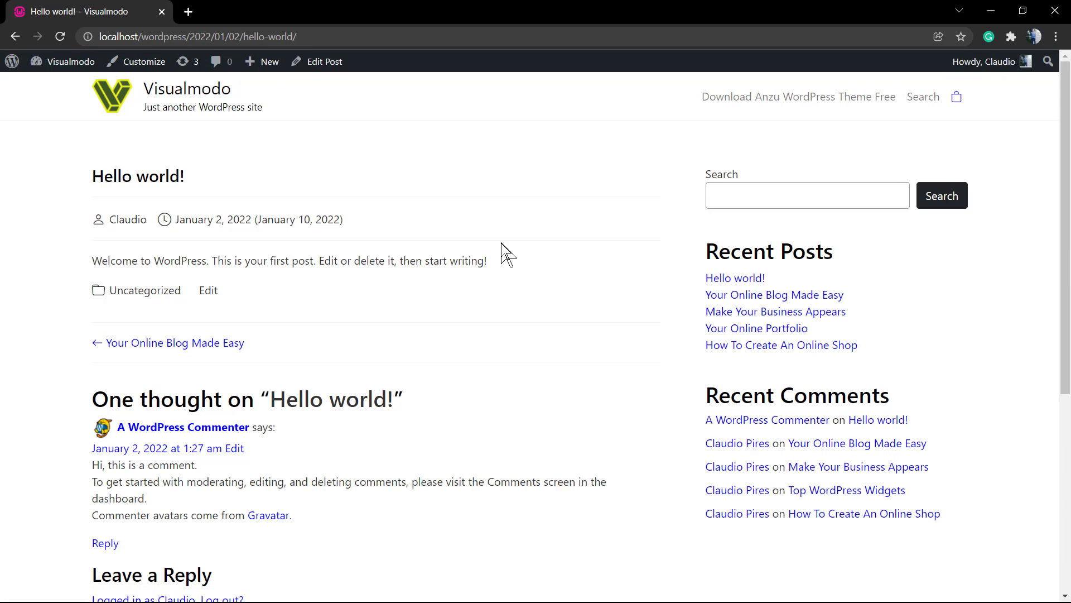
Return from the live post to the Hello world! editor and open Appearance > Customize.
left_click(15, 37)
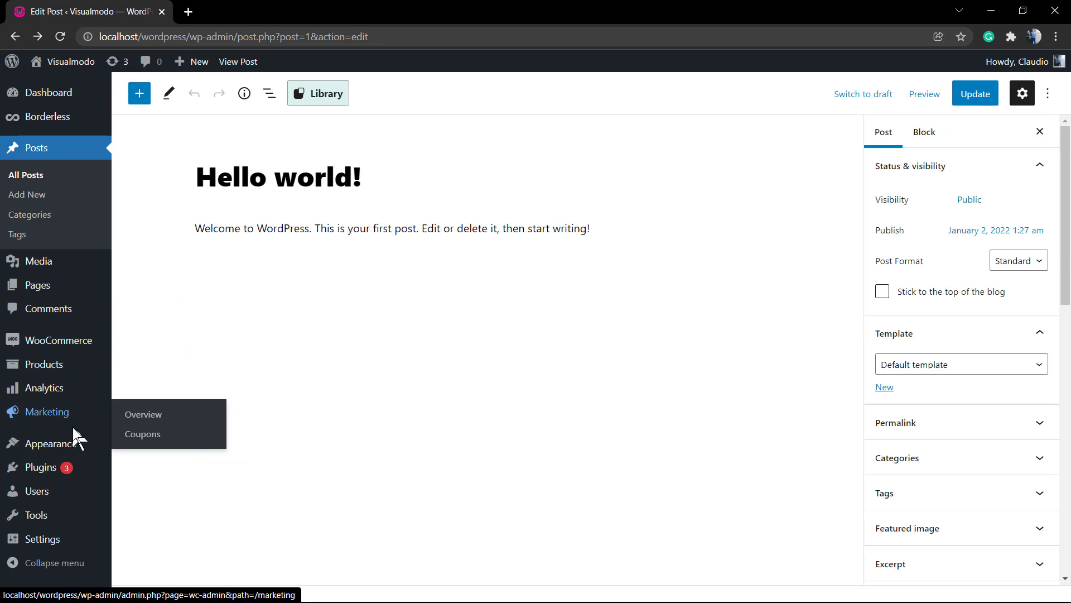
mouse_move(64, 442)
left_click(186, 472)
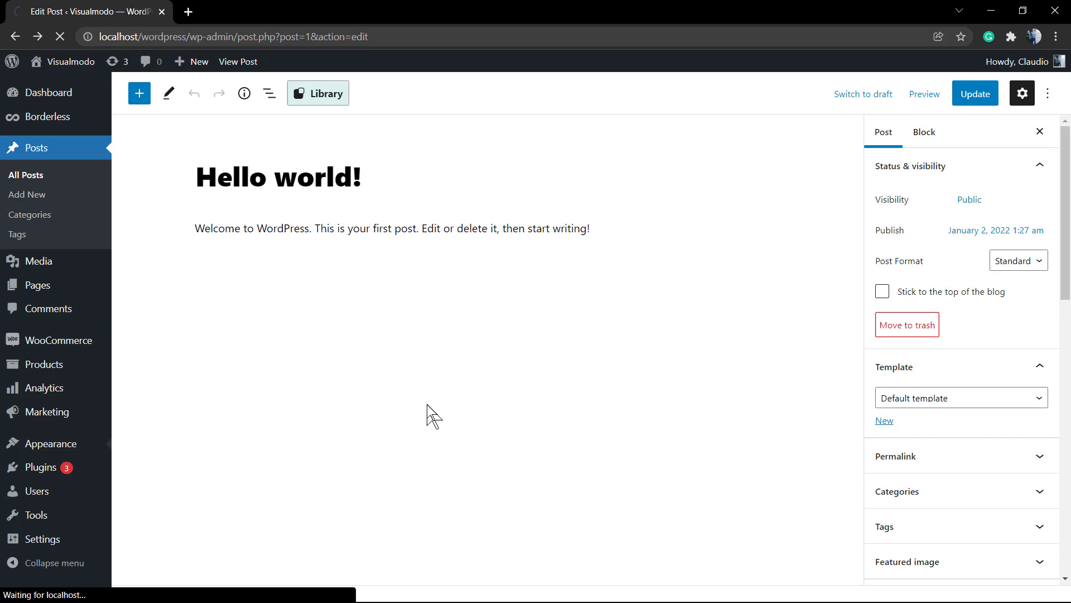